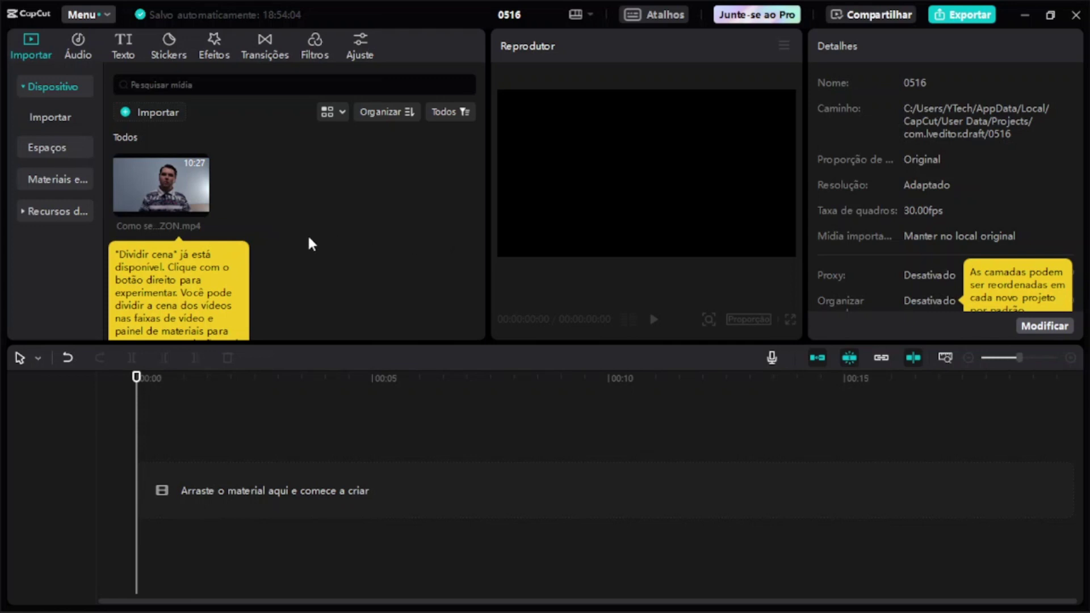
Add the Como ser um Afiliado AMAZON.mp4 clip to the timeline and cut away everything after 00:00:51:14
click(199, 207)
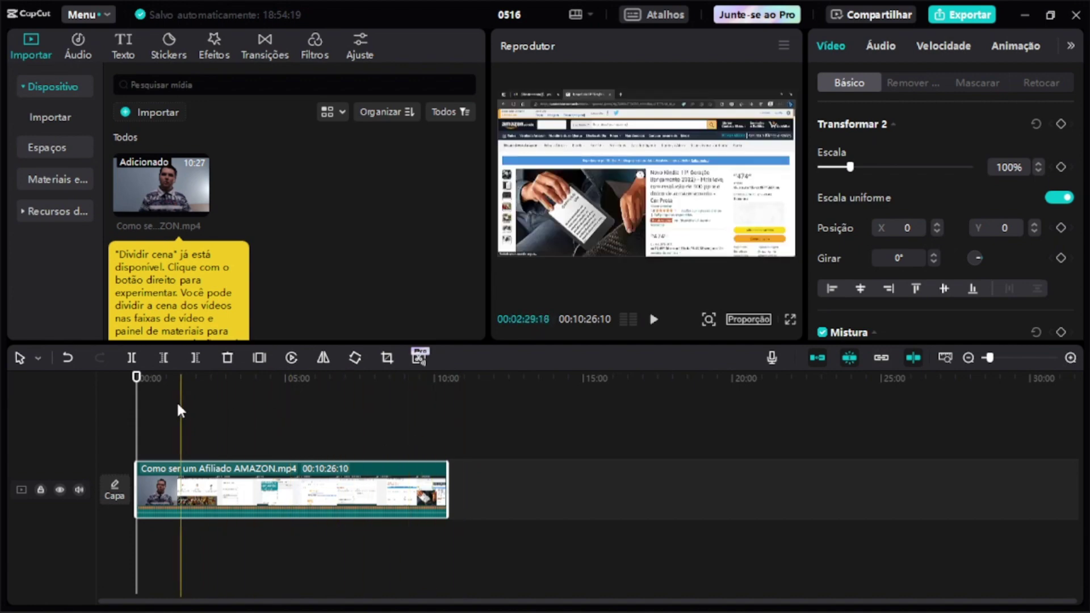
click(143, 394)
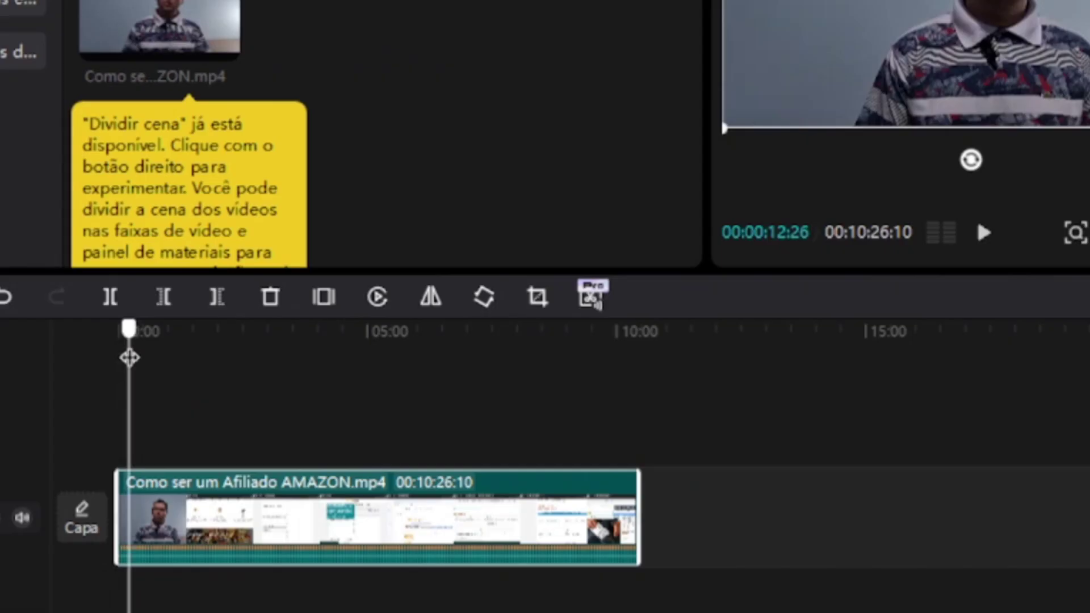
drag(130, 358, 156, 388)
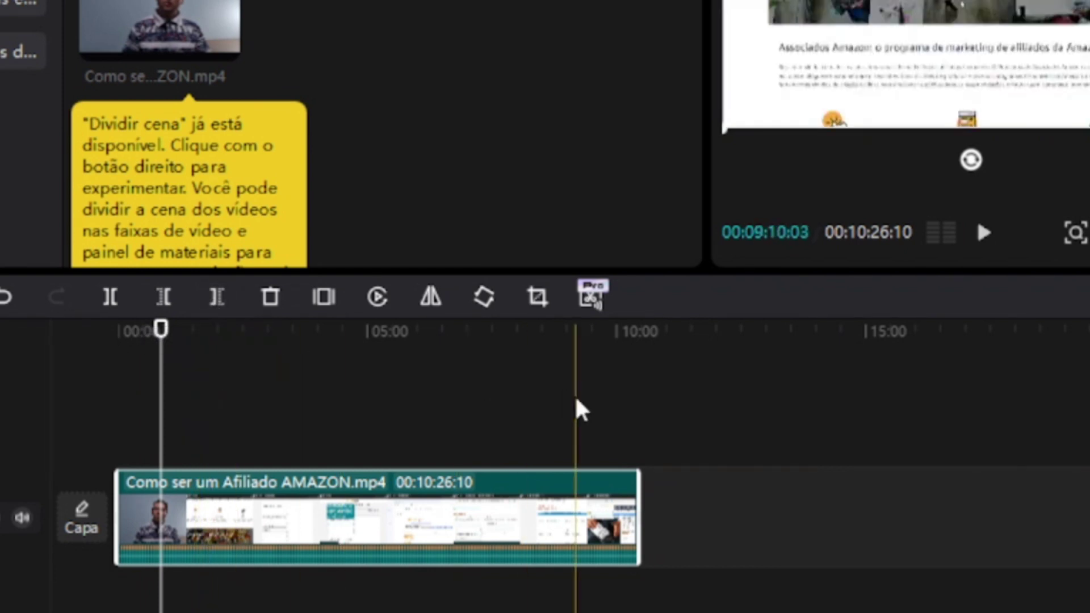
click(217, 298)
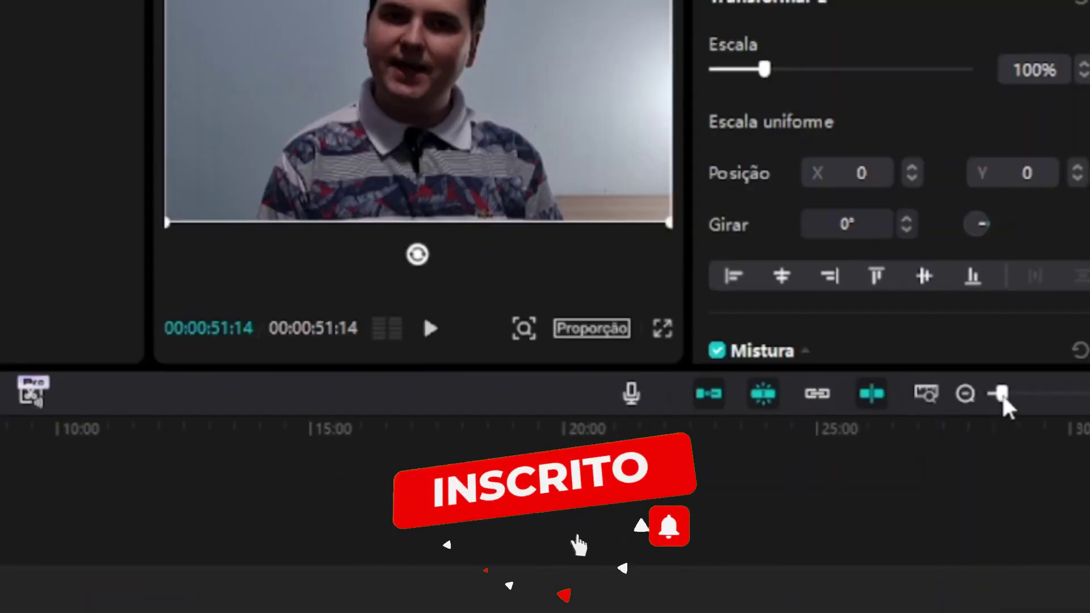
Generate automatic captions for the trimmed clip in Português (Brasil)
drag(1005, 404, 1009, 397)
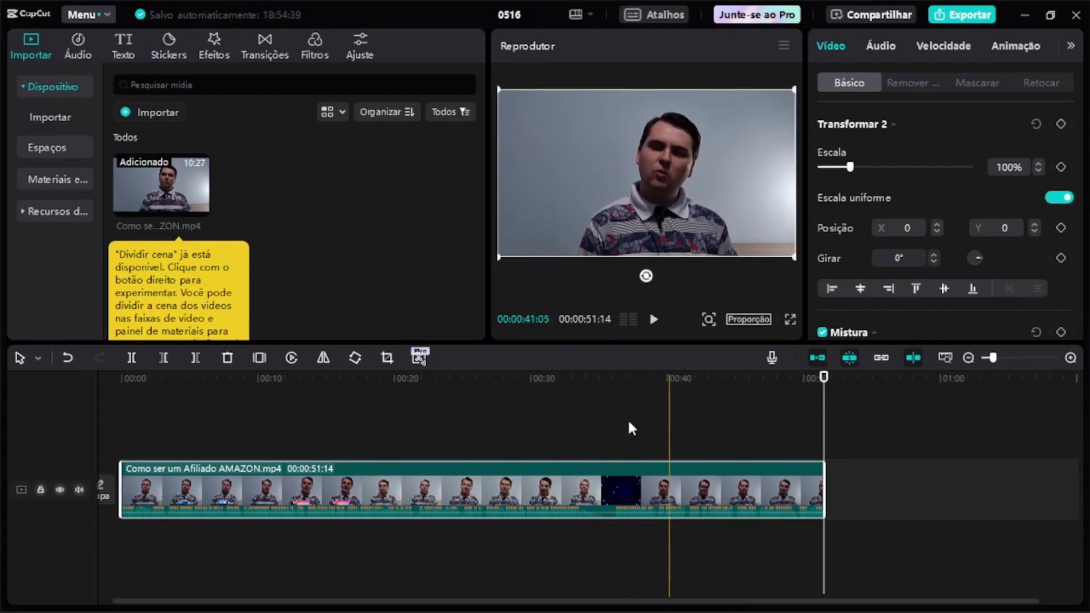
click(124, 47)
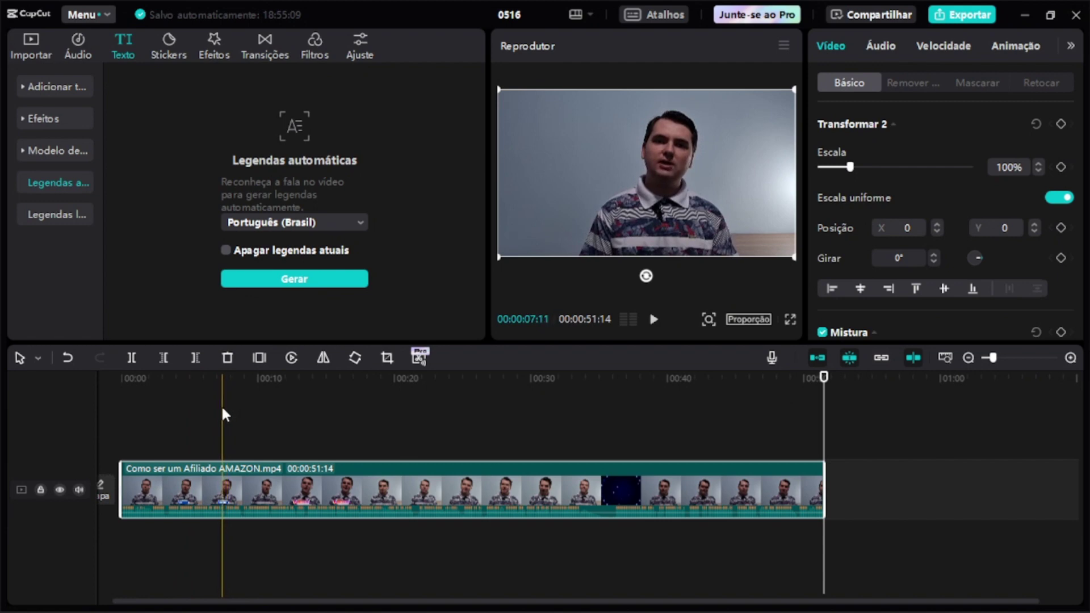
click(294, 279)
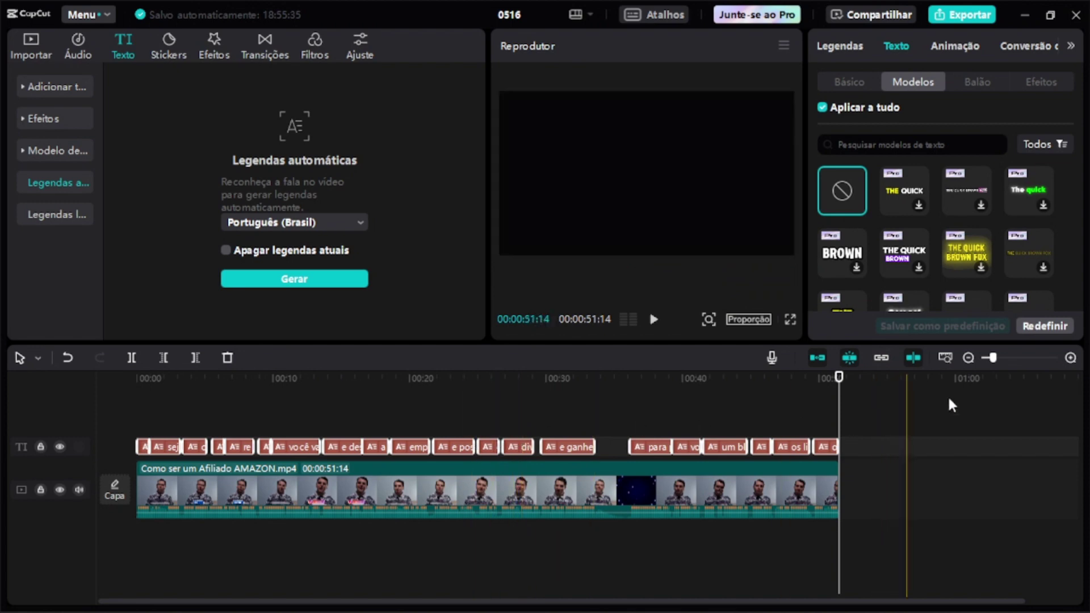
Examine the generated caption segments along the timeline, checking the first two from the start of the video
drag(993, 358, 997, 359)
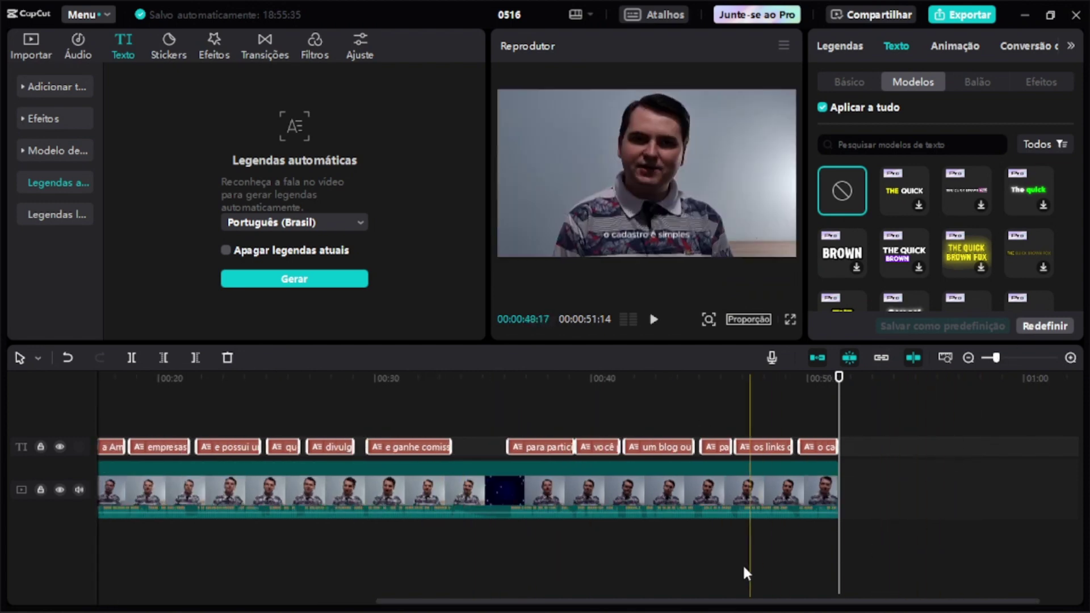
drag(692, 603, 348, 604)
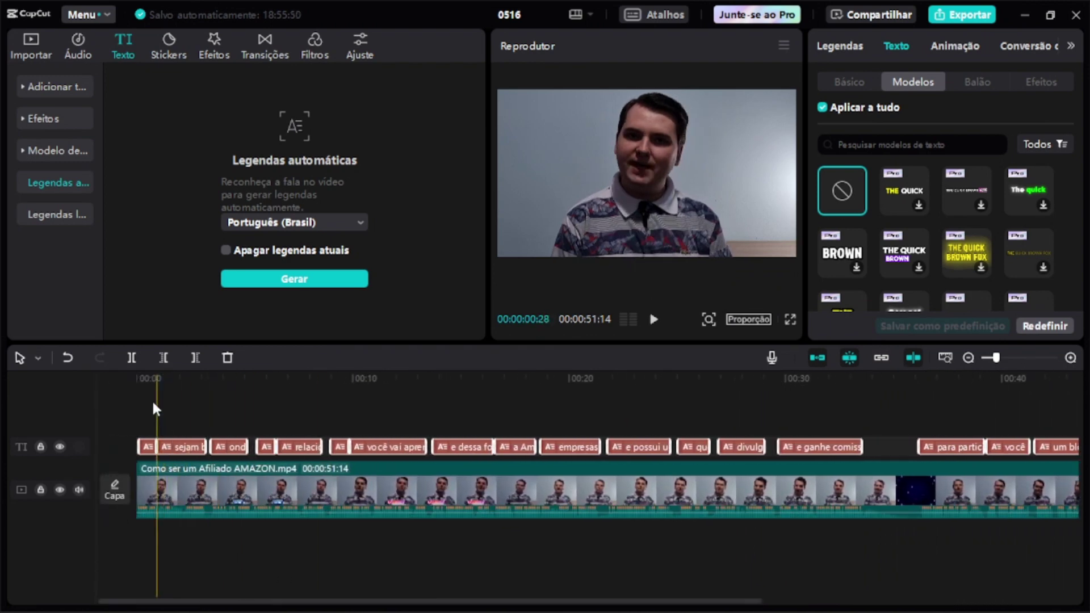
click(141, 396)
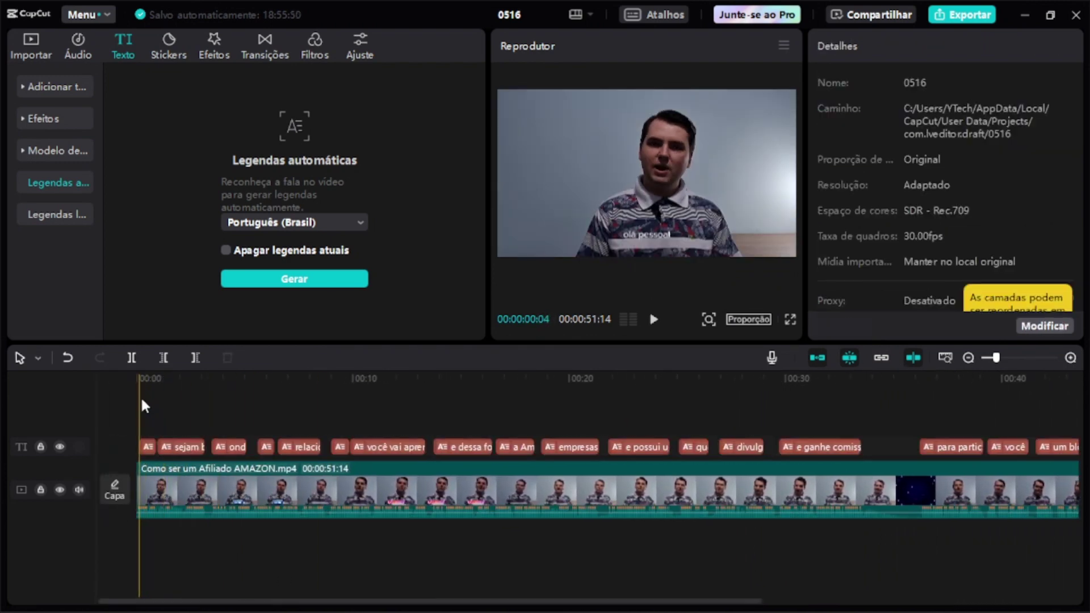
click(147, 449)
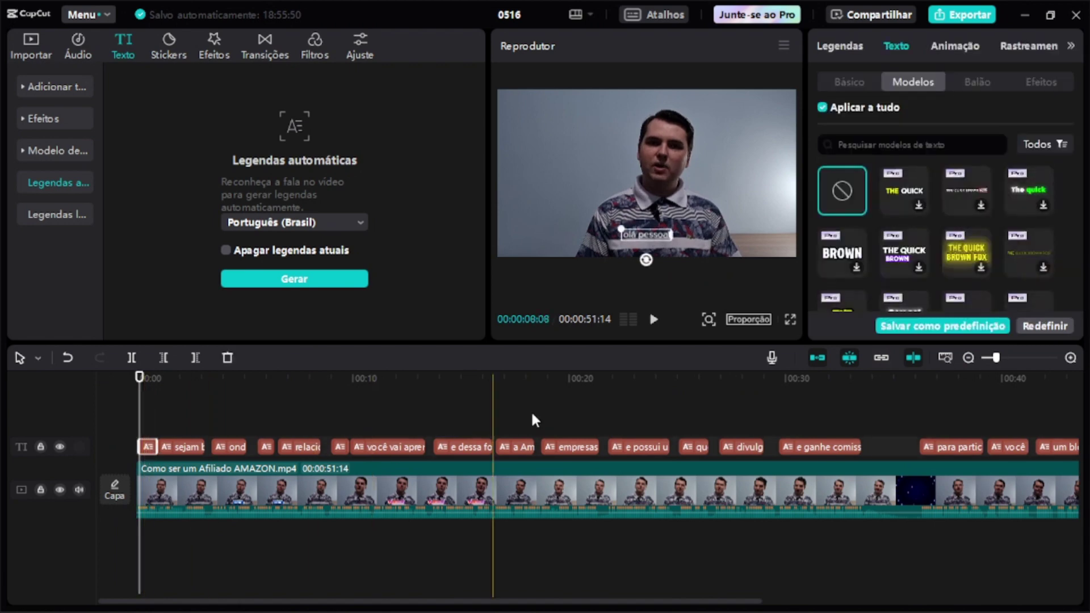
click(189, 447)
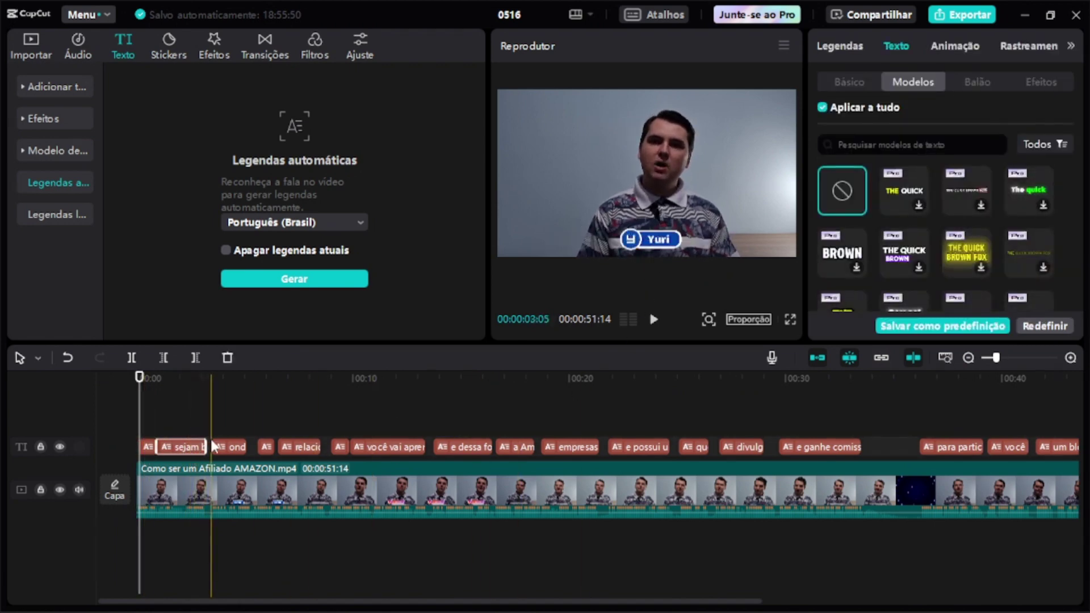
click(426, 401)
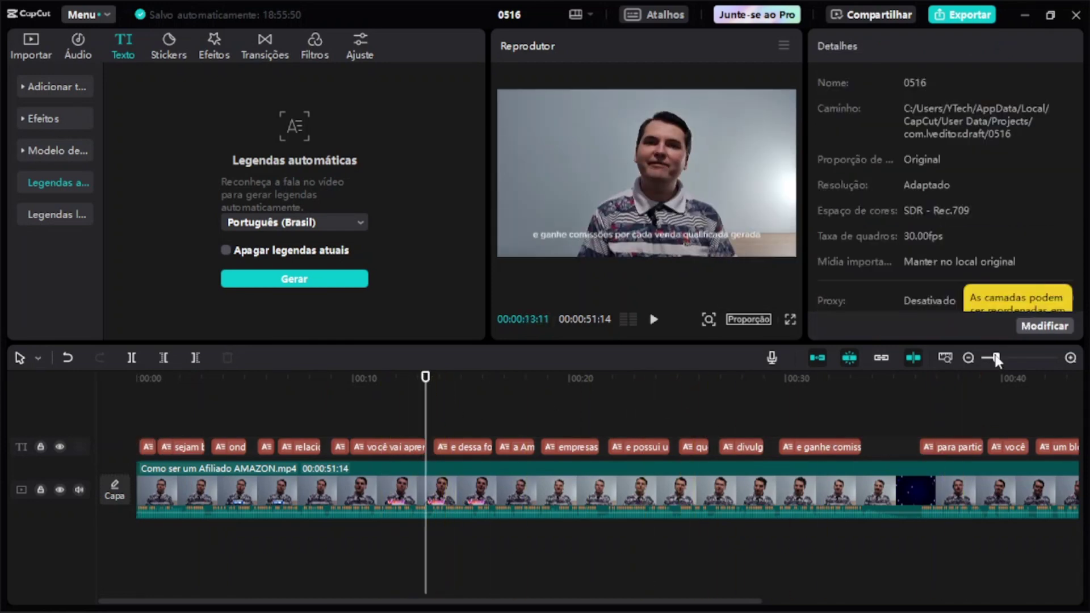
Apply the yellow THE QUICK text template to all captions and delete the extra sample text clip near the end of the timeline
drag(997, 358, 993, 358)
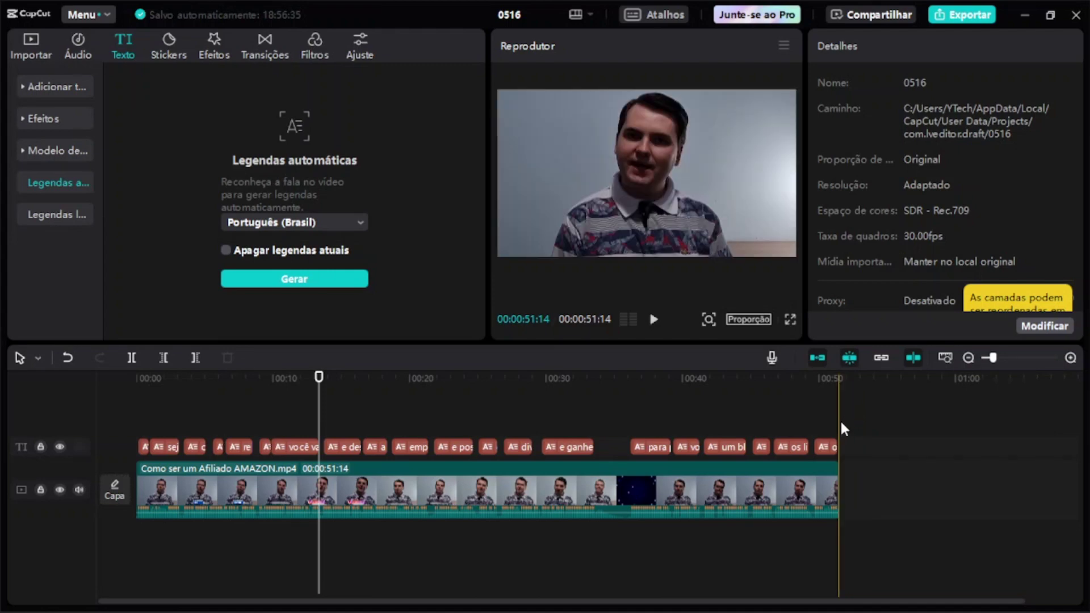
drag(844, 418, 146, 440)
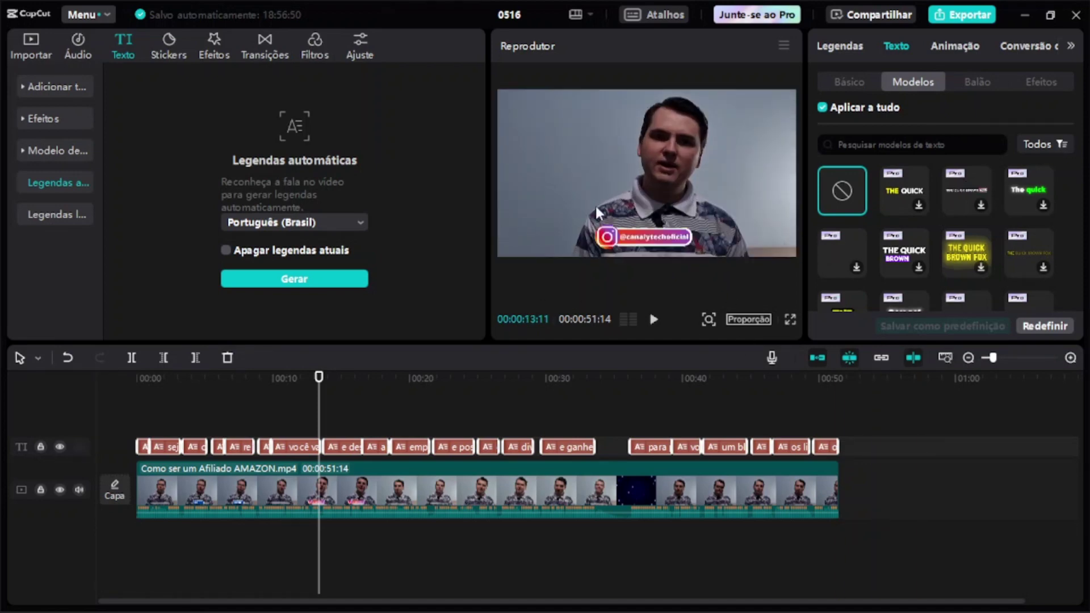
scroll(842, 221, down, 3)
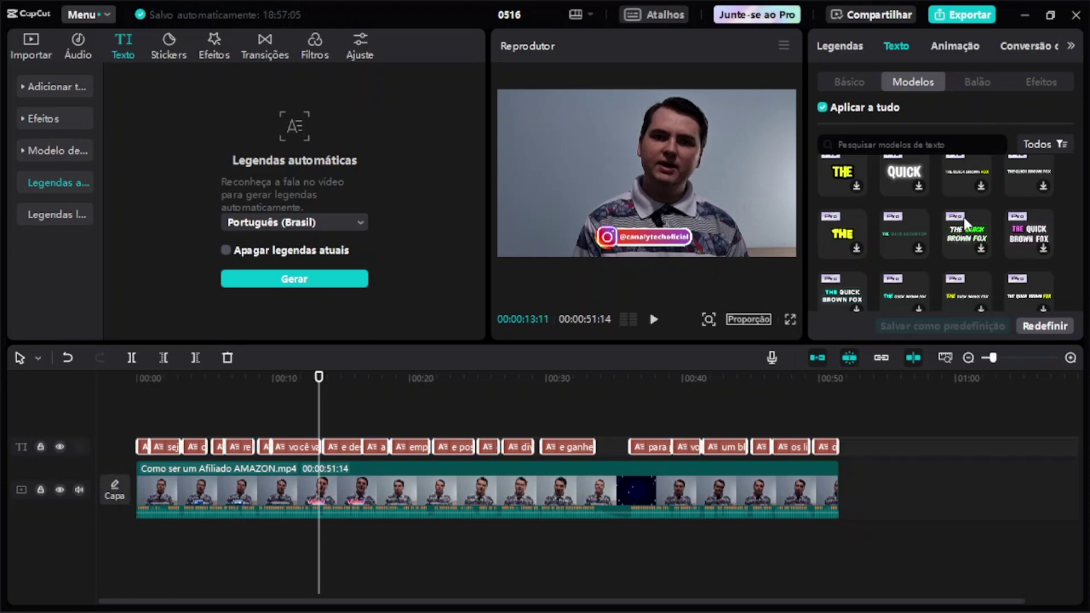
scroll(993, 210, down, 3)
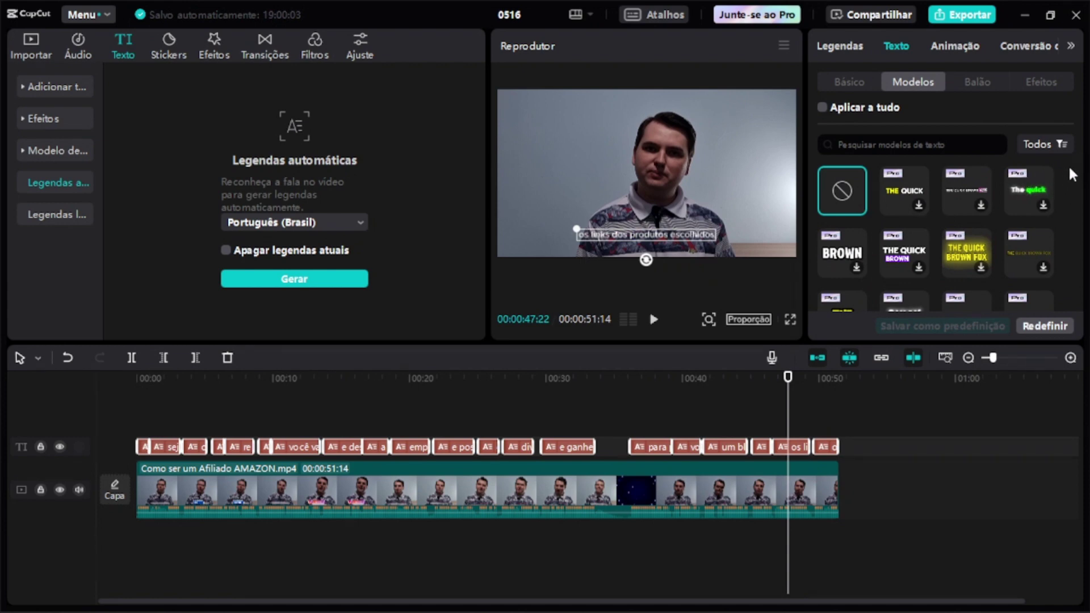
scroll(1071, 176, down, 5)
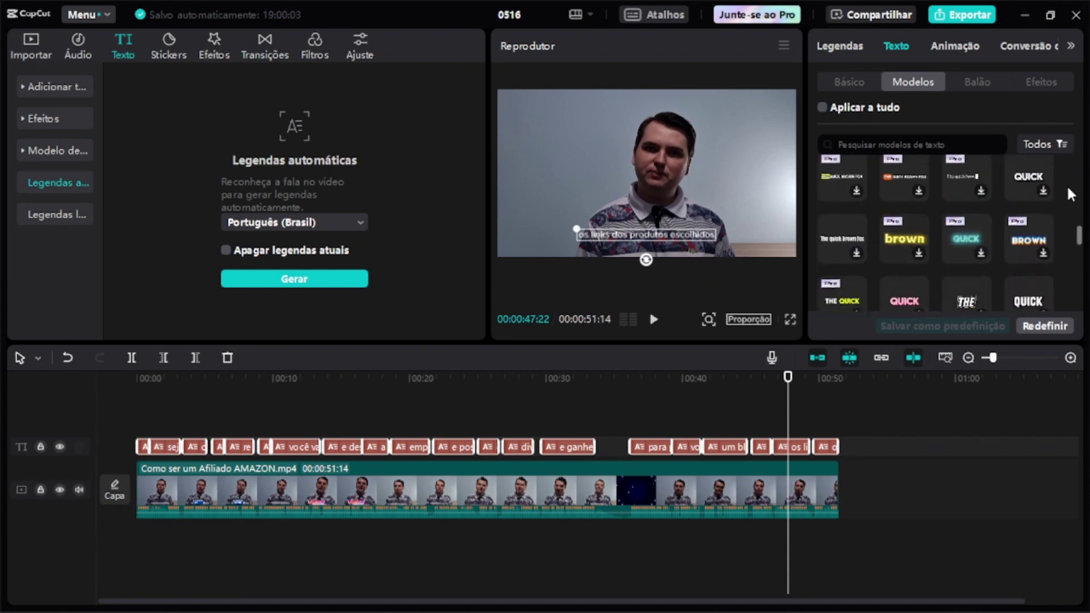
scroll(1069, 197, down, 3)
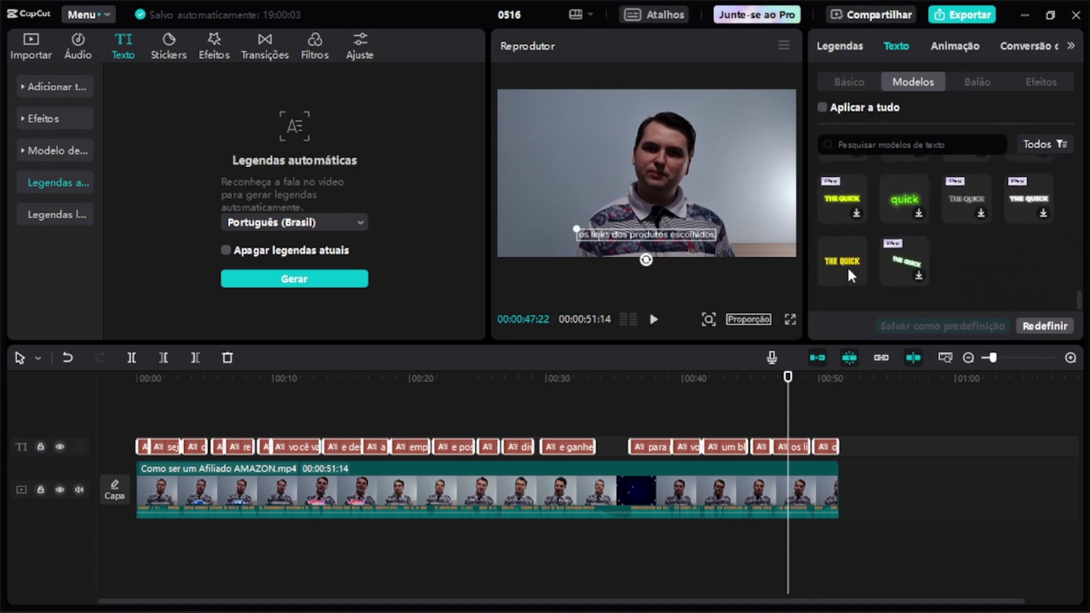
mouse_move(847, 266)
click(843, 275)
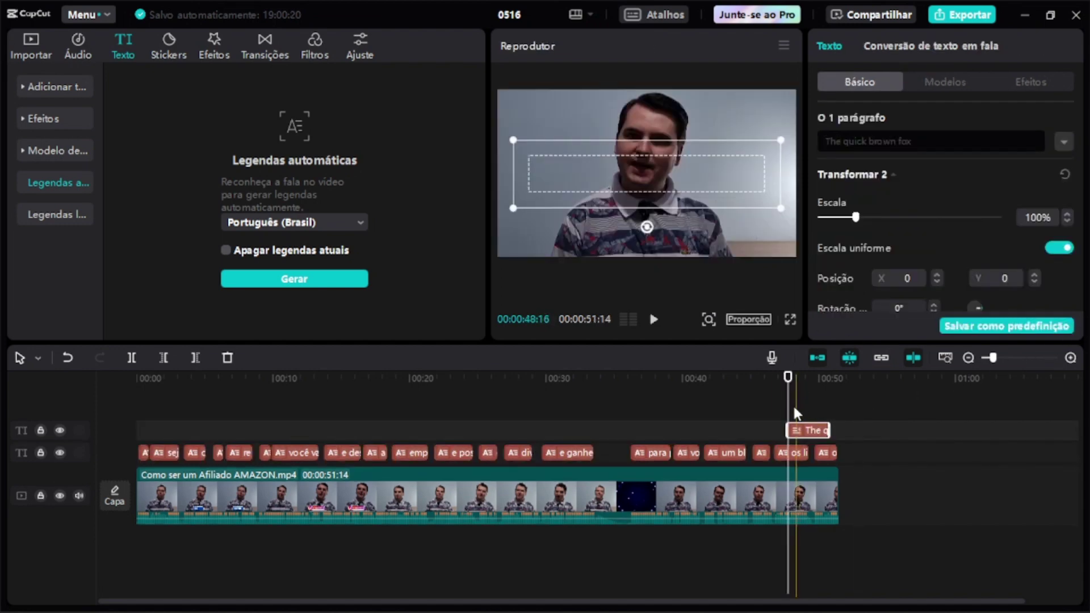
mouse_move(784, 390)
mouse_down()
mouse_move(748, 390)
mouse_move(781, 405)
mouse_up()
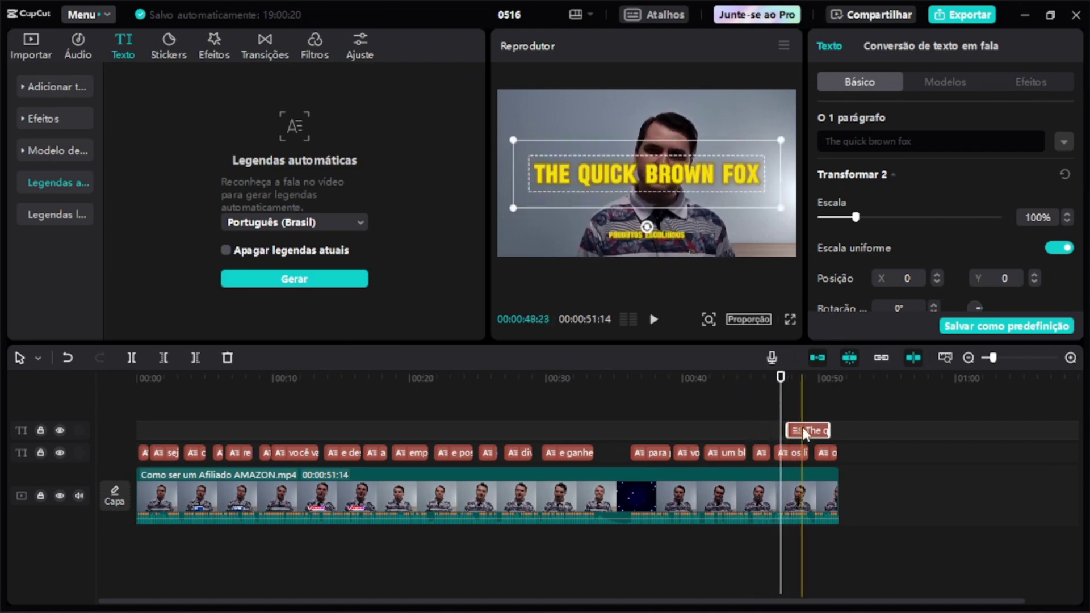
key(Delete)
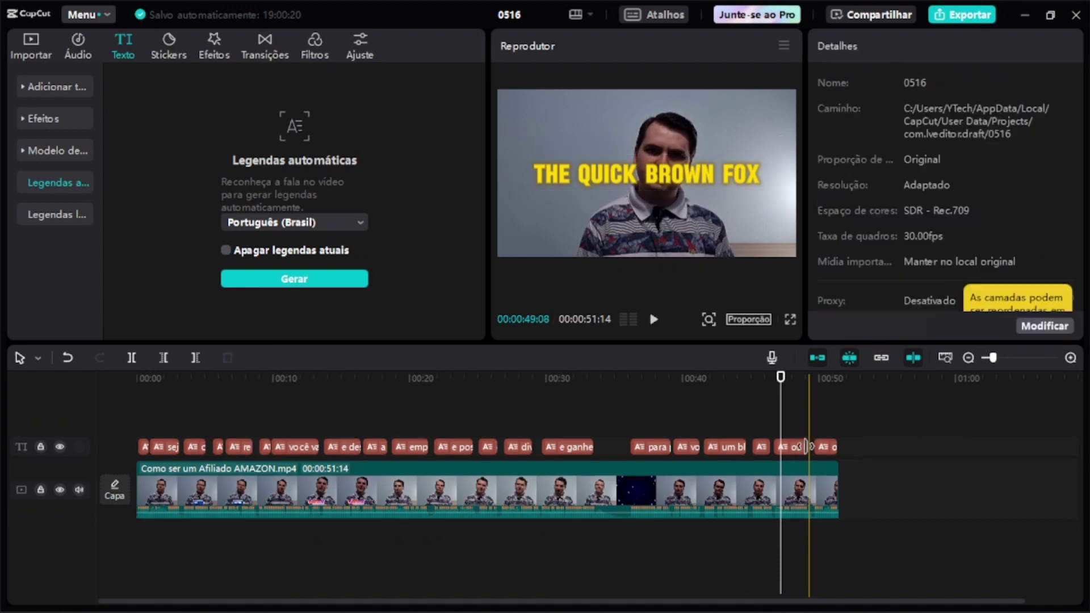
Play the video from the beginning to preview the styled captions, then pause after the opening seconds
drag(782, 401, 11, 416)
click(654, 319)
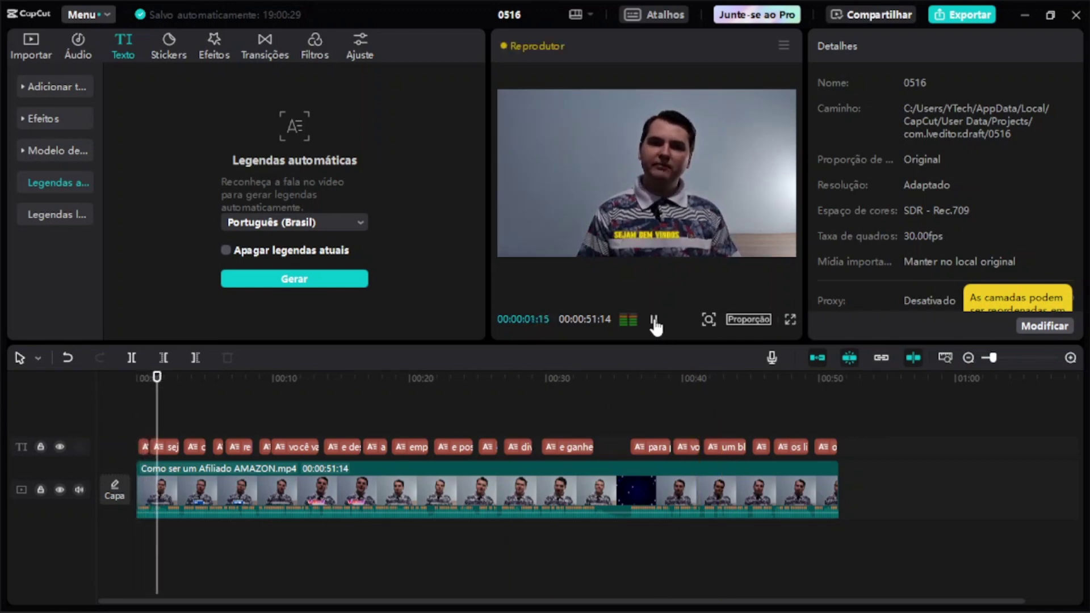
click(654, 319)
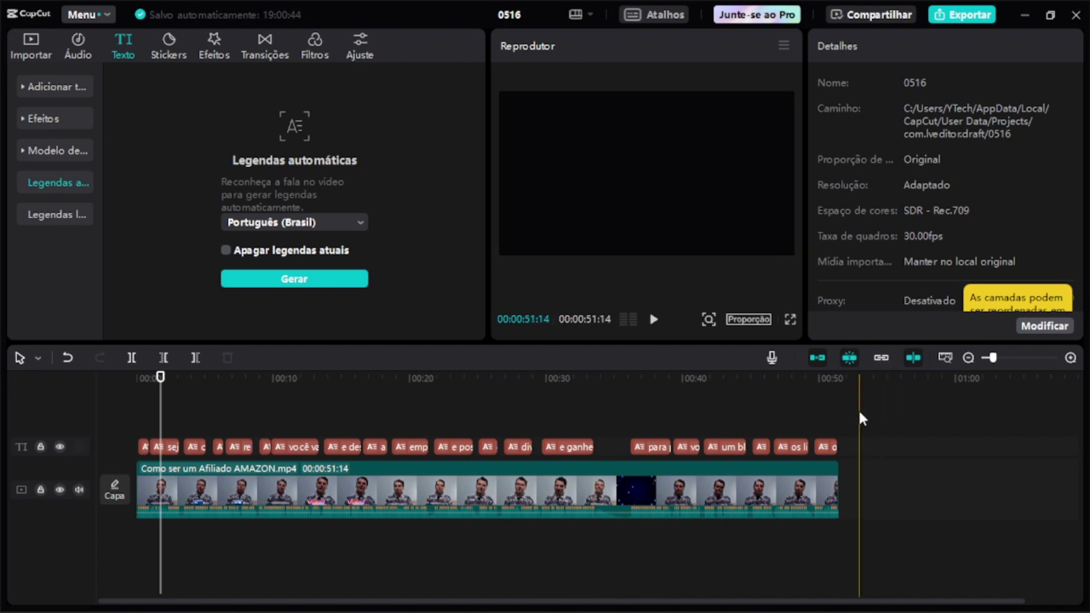
Select all captions and apply the free glowing green text template to them
drag(858, 419, 51, 455)
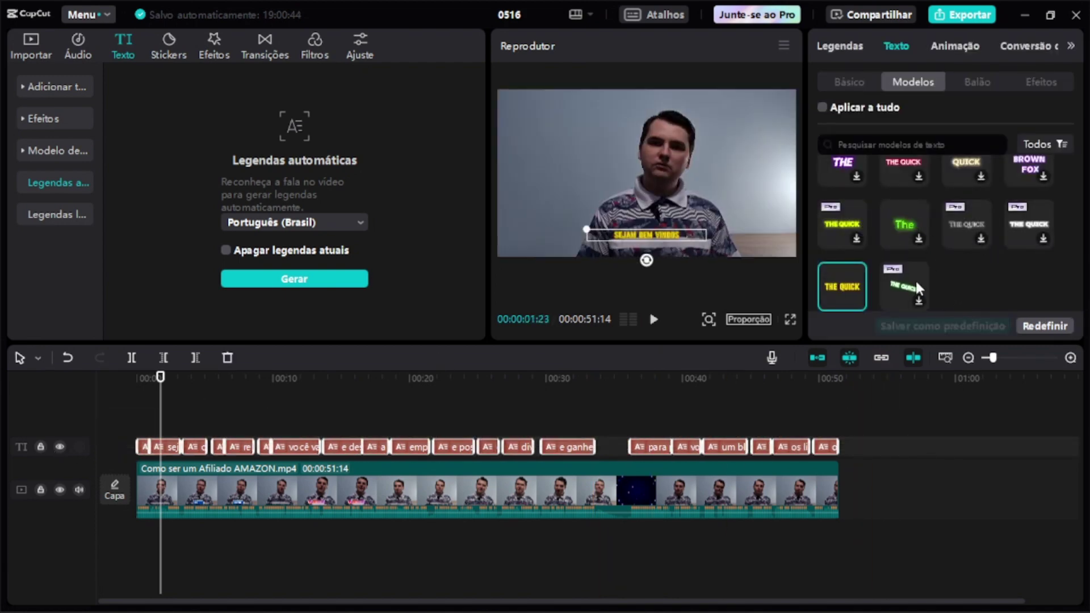
click(919, 235)
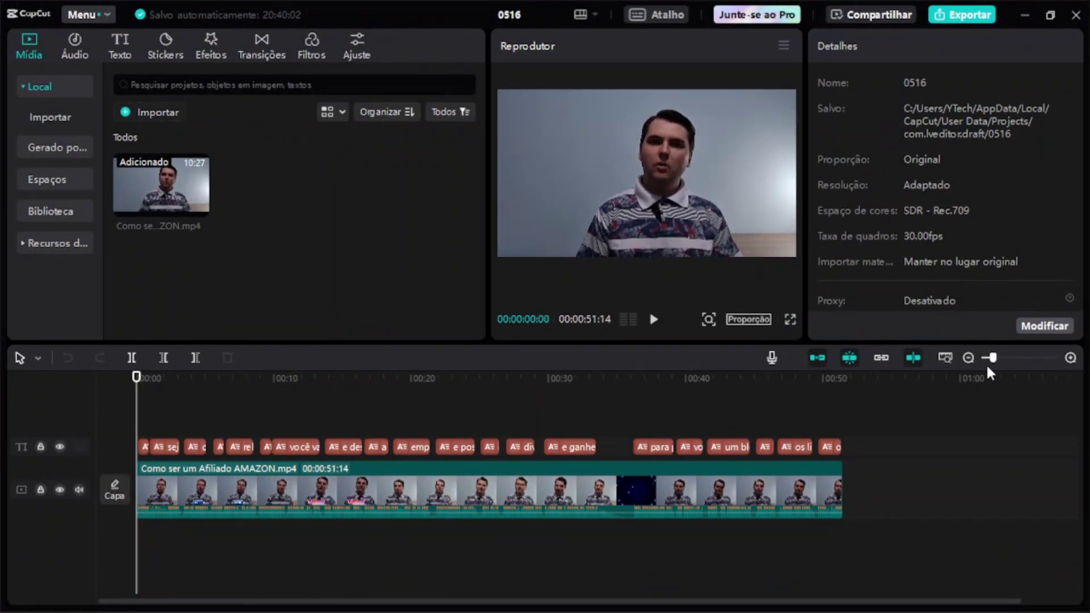
Correct the first caption's text to "Olá pessoal" with a capital O
drag(992, 357, 1011, 357)
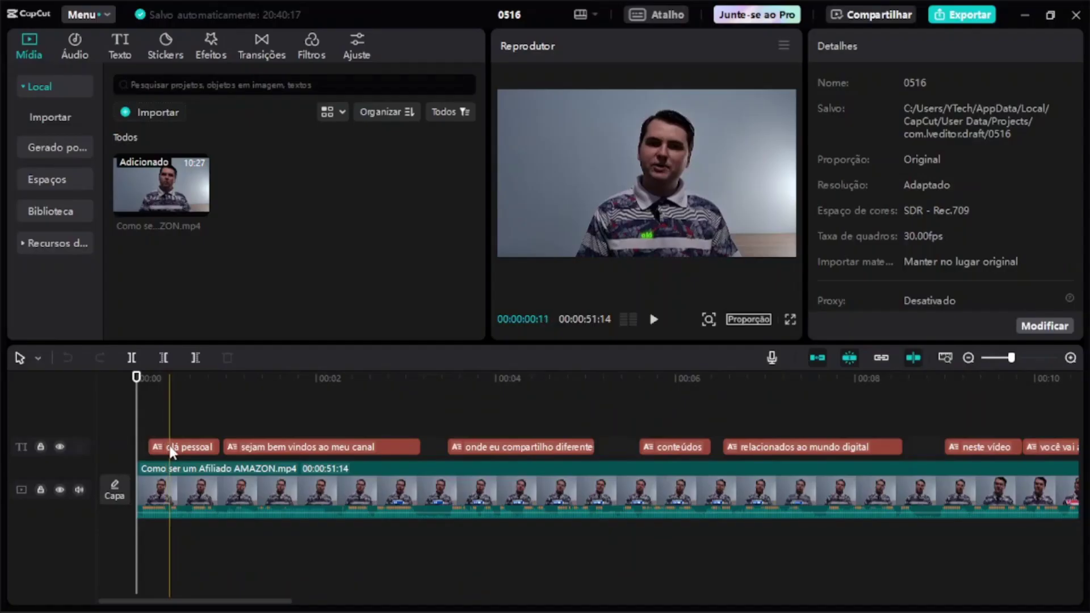
click(170, 451)
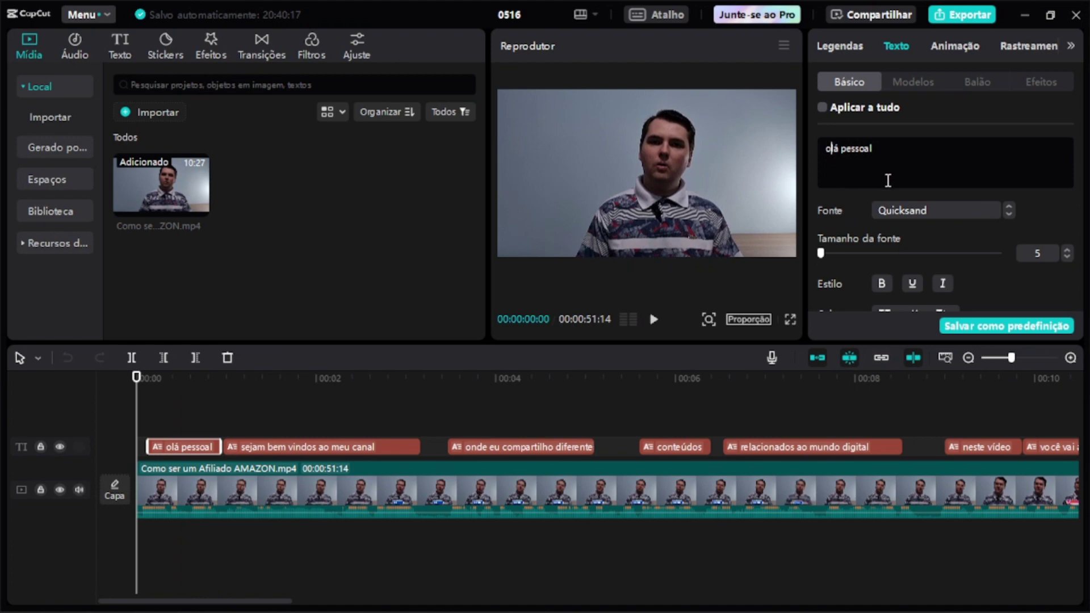
key(BackSpace)
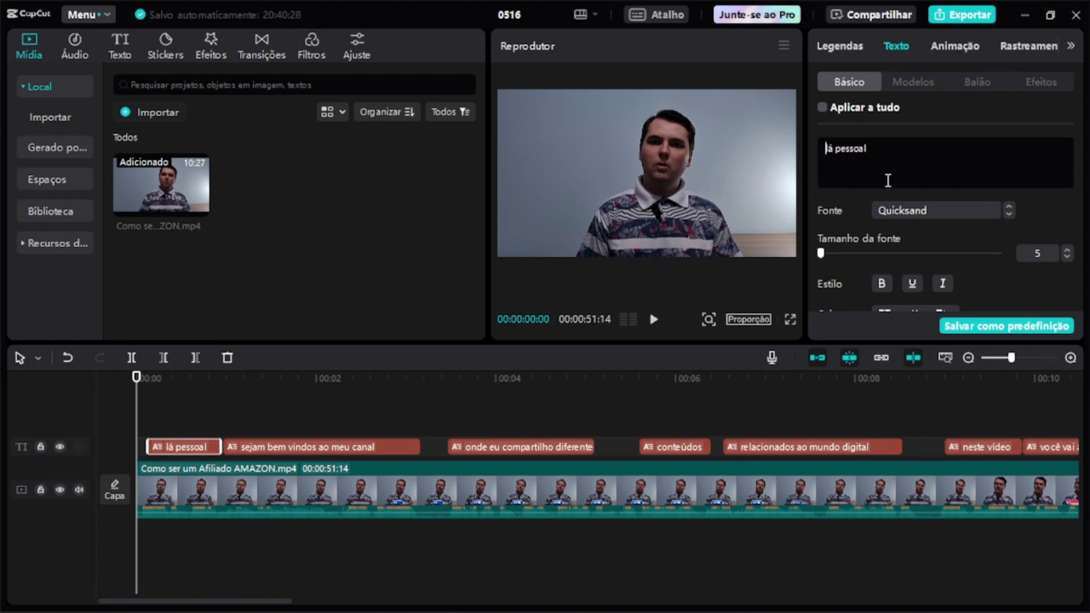
text(O)
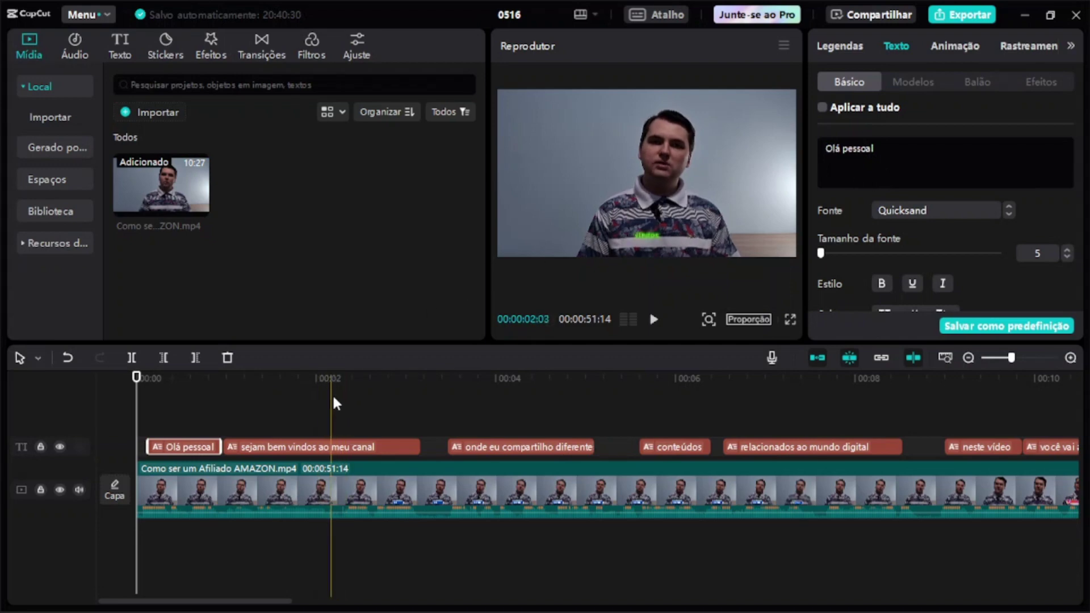
Check the wording of the captions following the first one, from "sejam bem vindos ao meu canal" to "neste vídeo"
click(318, 450)
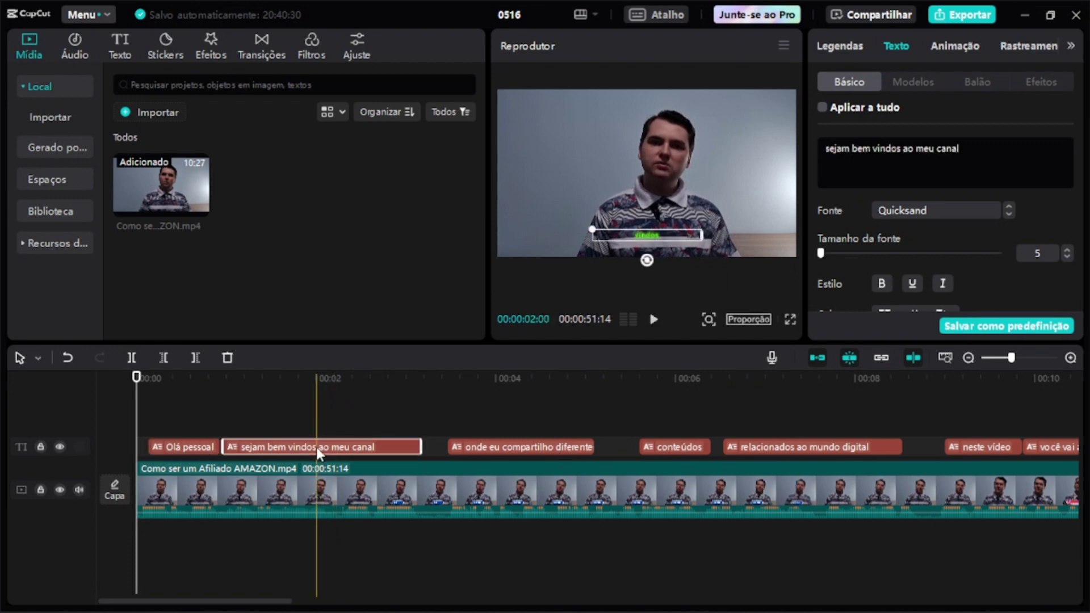
click(520, 446)
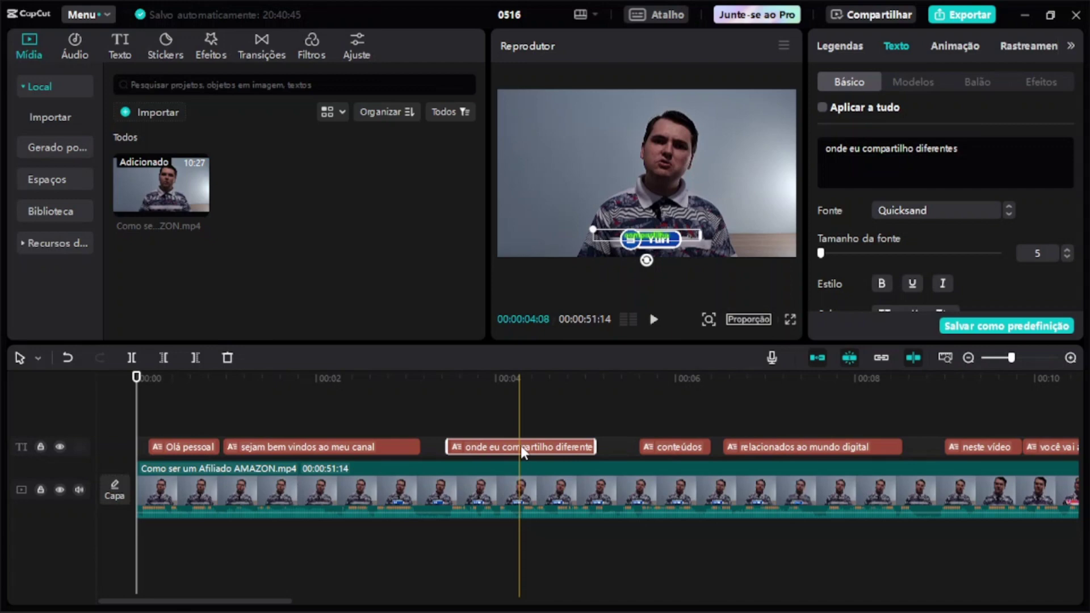
click(666, 448)
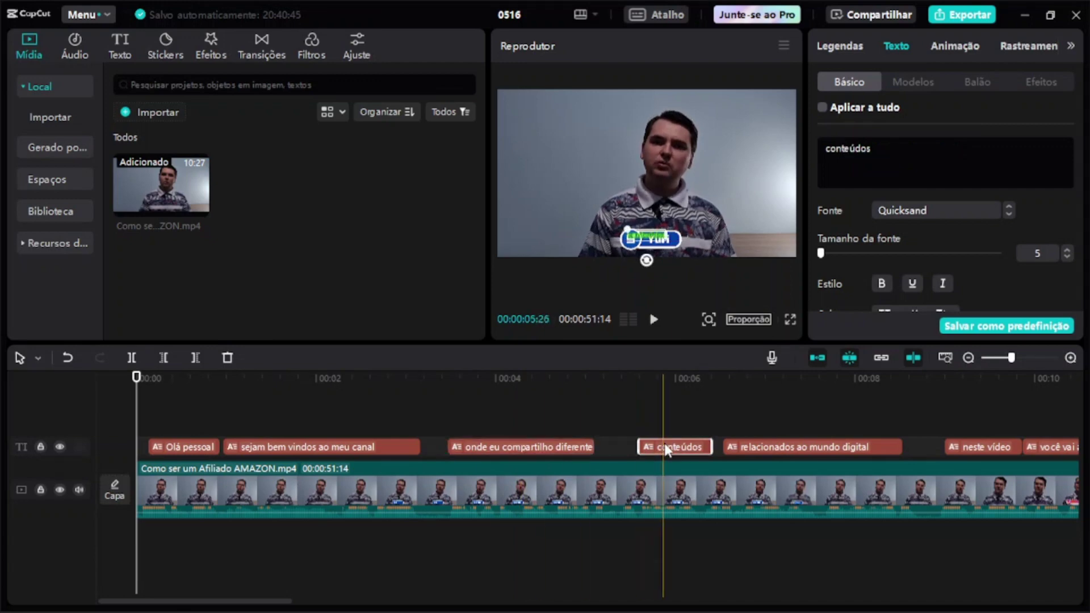
click(759, 448)
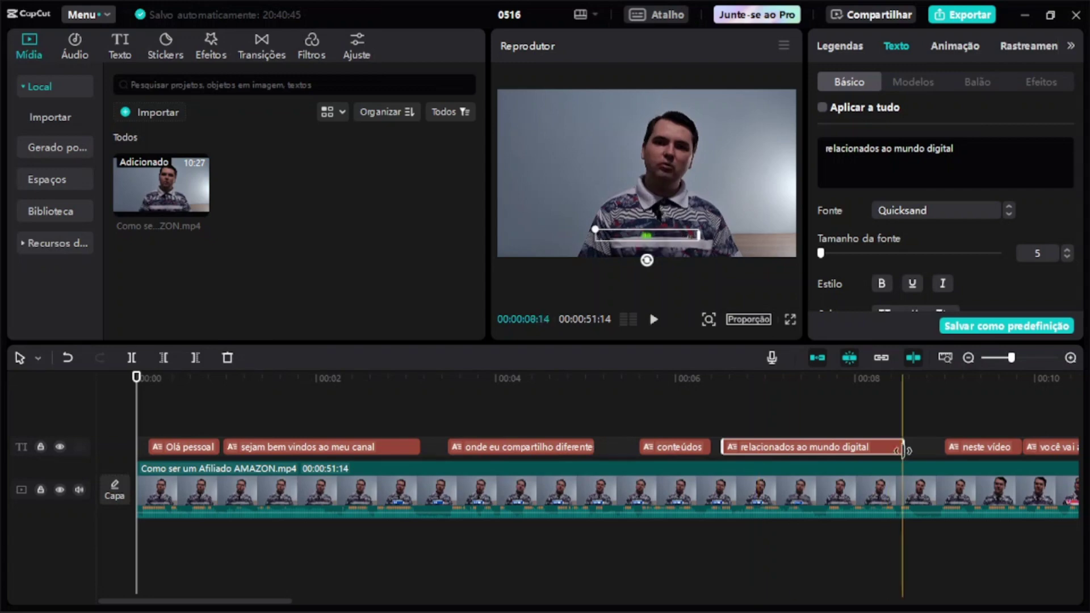
click(956, 449)
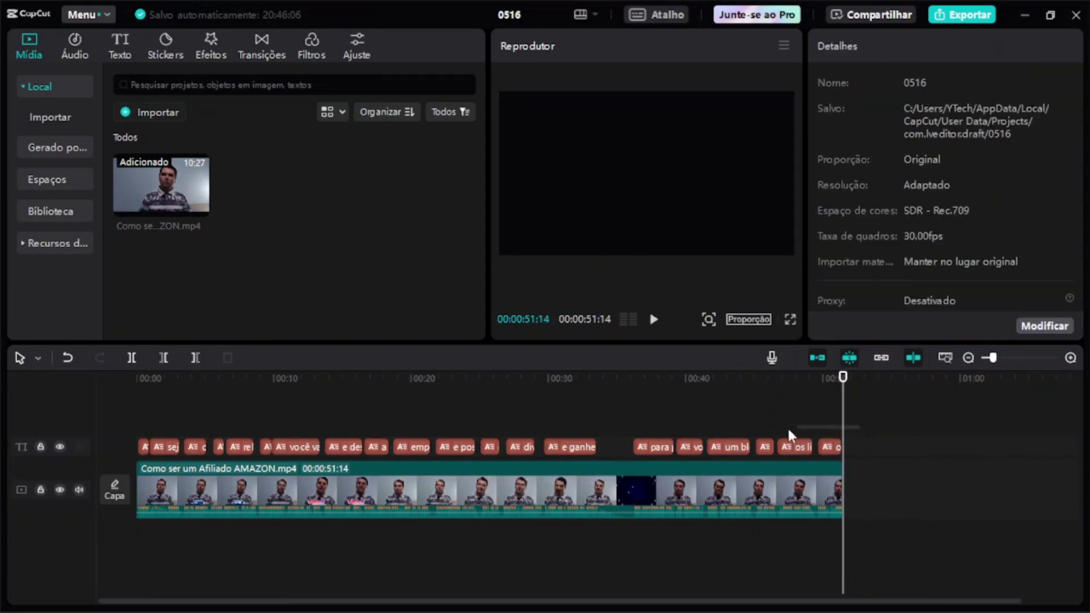
Try capitalizing the initial S of the second caption in the captions list, and restore it to "sejam bem vindos ao meu canal"
drag(789, 430, 107, 448)
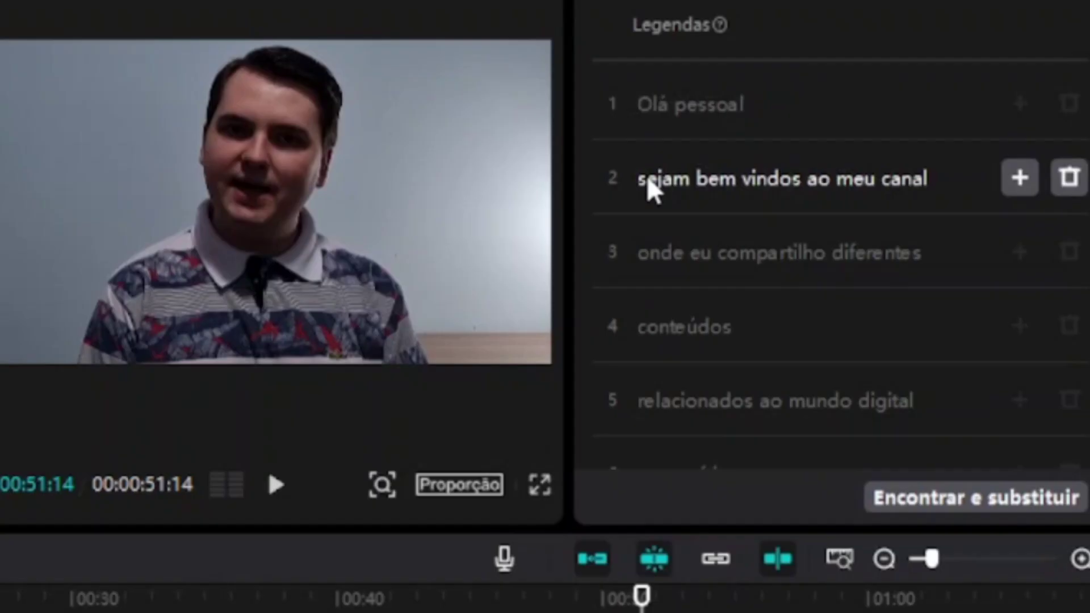
click(845, 159)
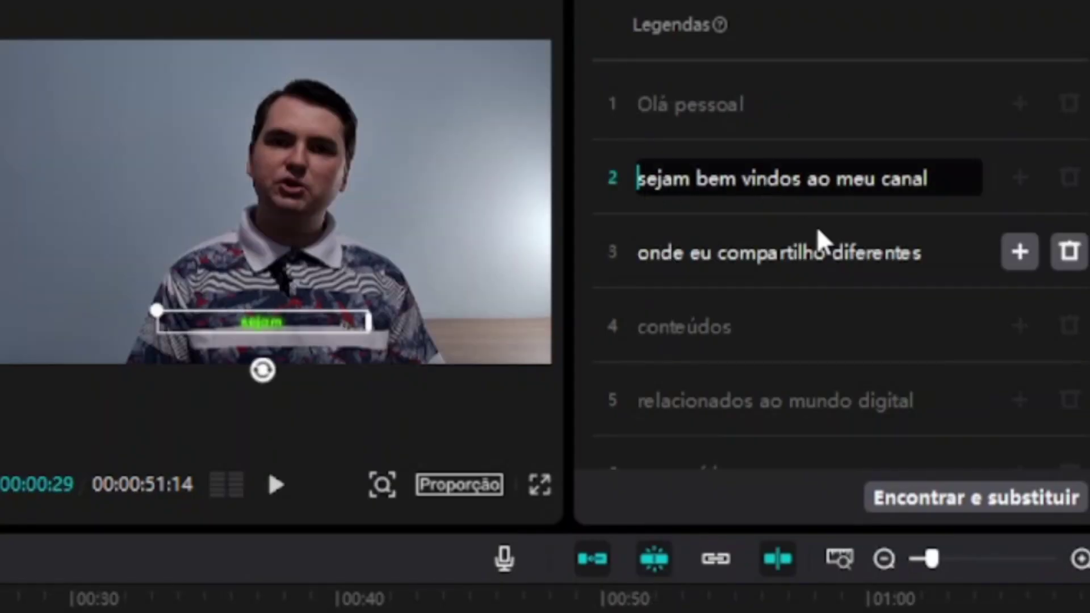
key(Delete)
text(s)
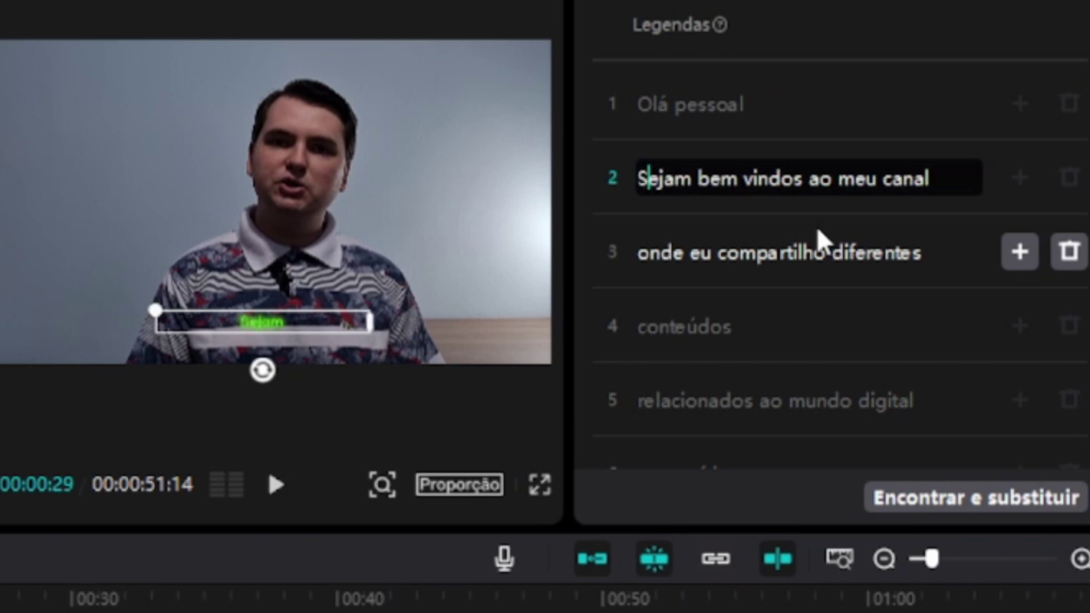
key(BackSpace)
text(s)
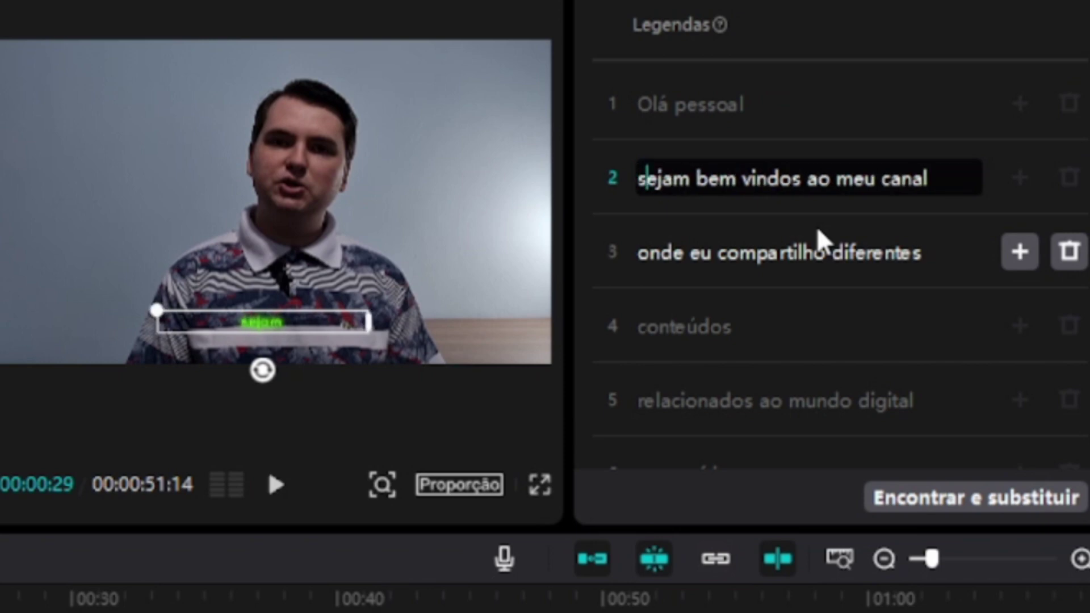
click(955, 447)
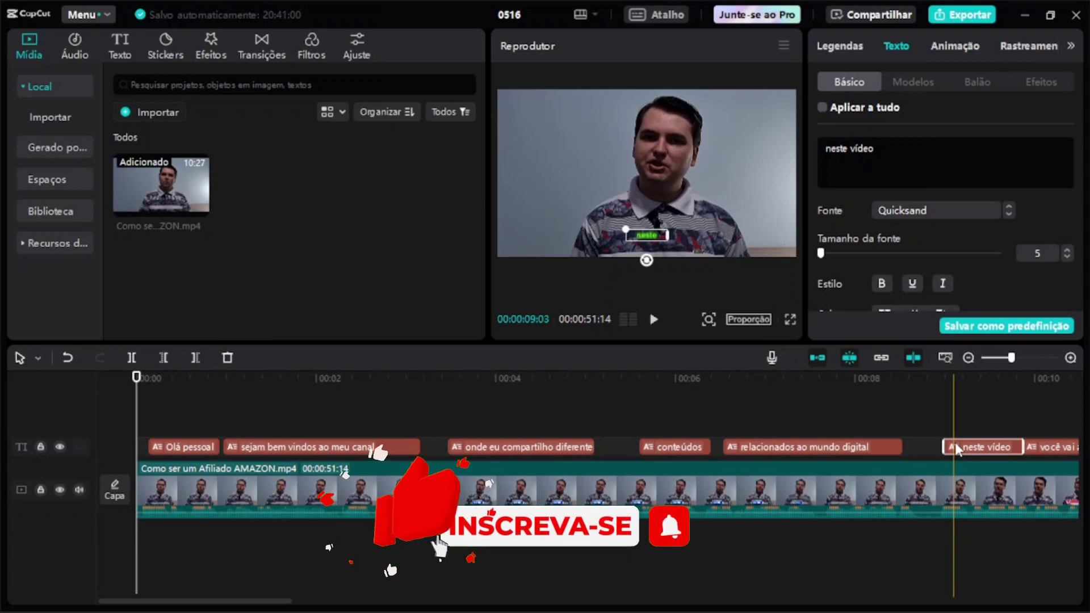
click(957, 443)
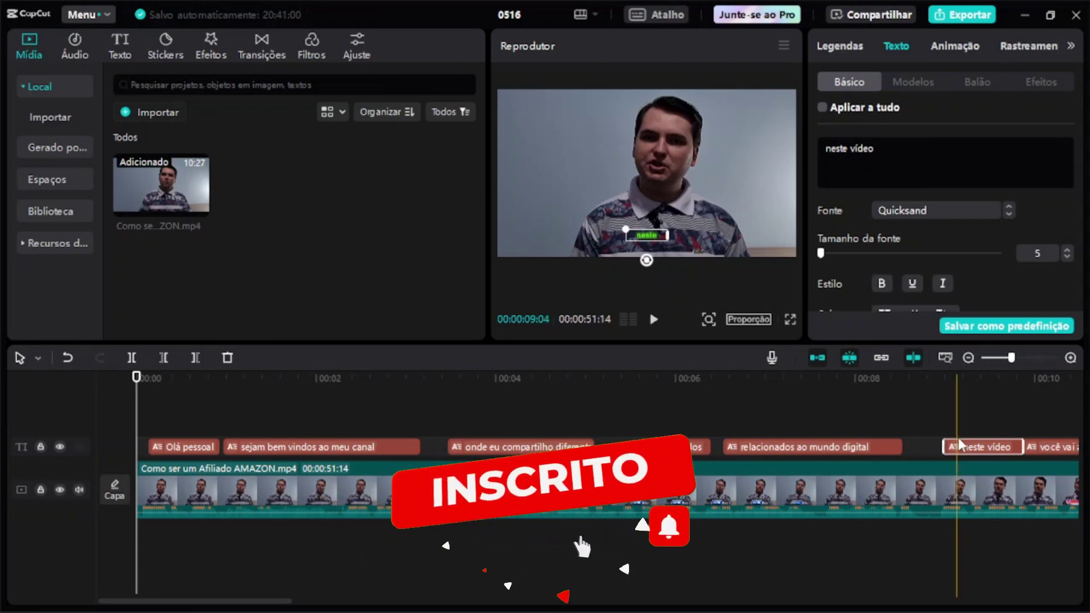
click(959, 439)
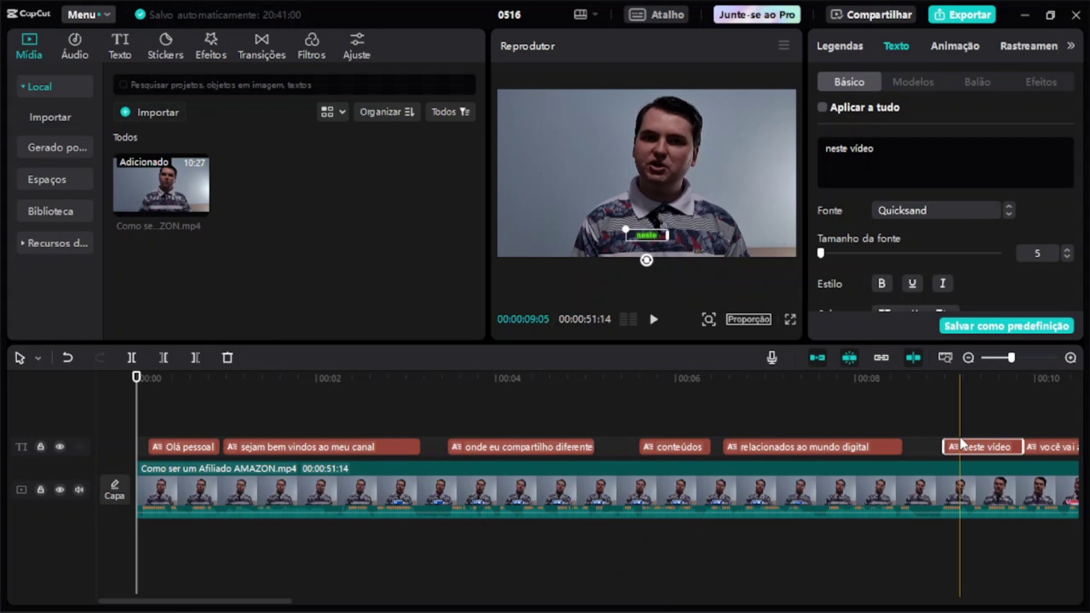
click(931, 411)
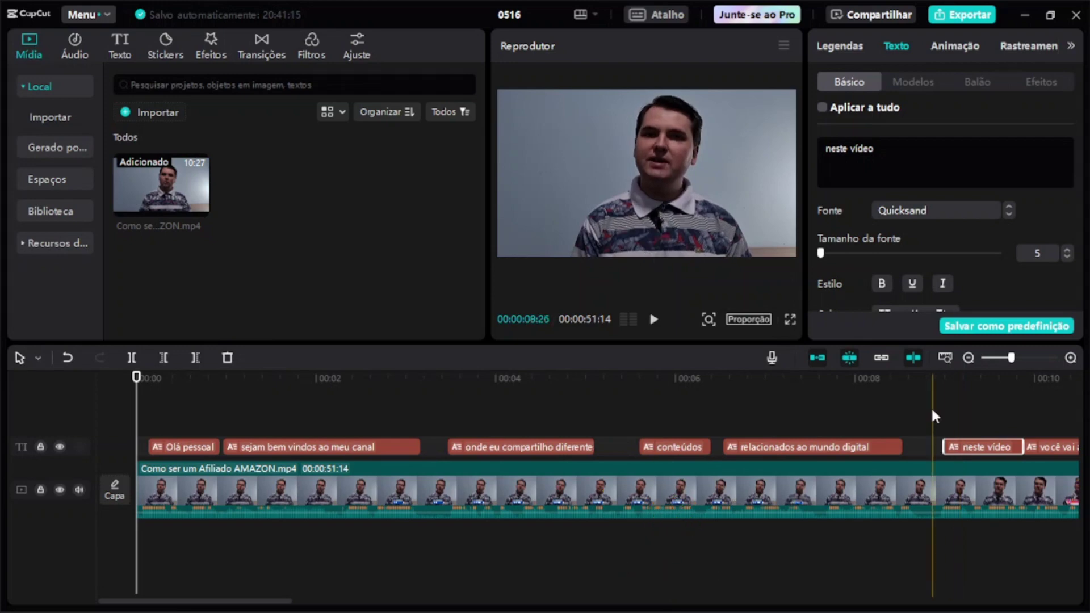